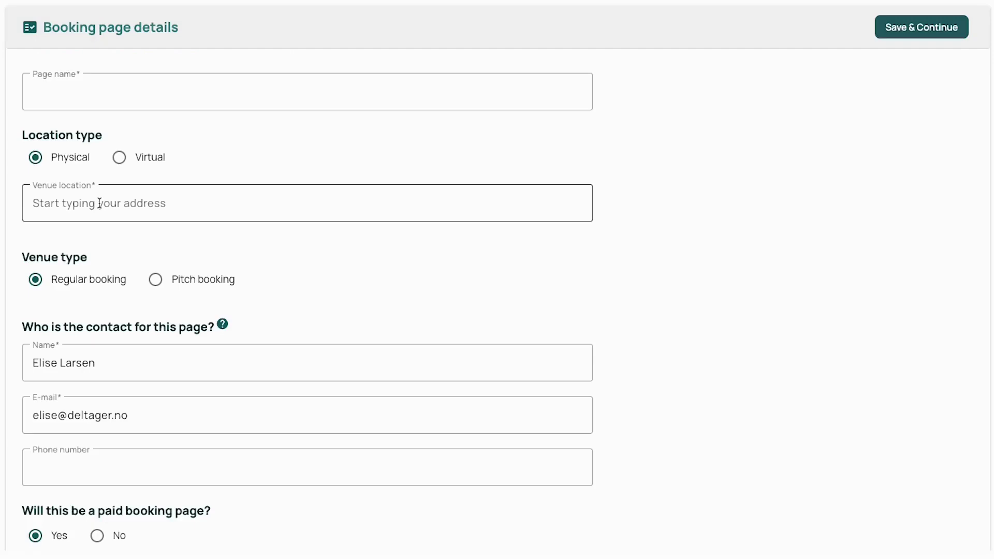
Name the page 'My first booking page' and set its venue to Bracknell, UK
type("My first booking page")
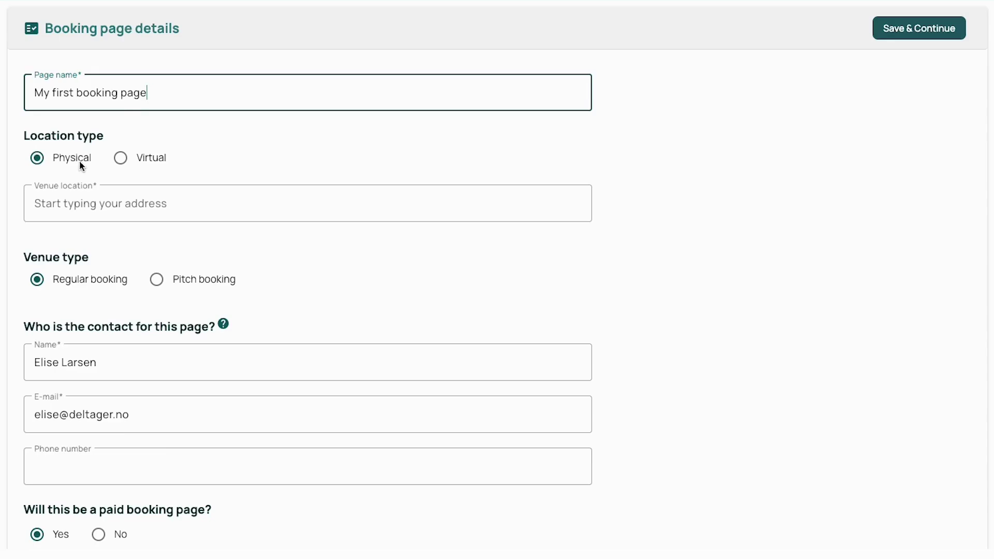
left_click(113, 197)
type("Bracknell, UK")
key("Return")
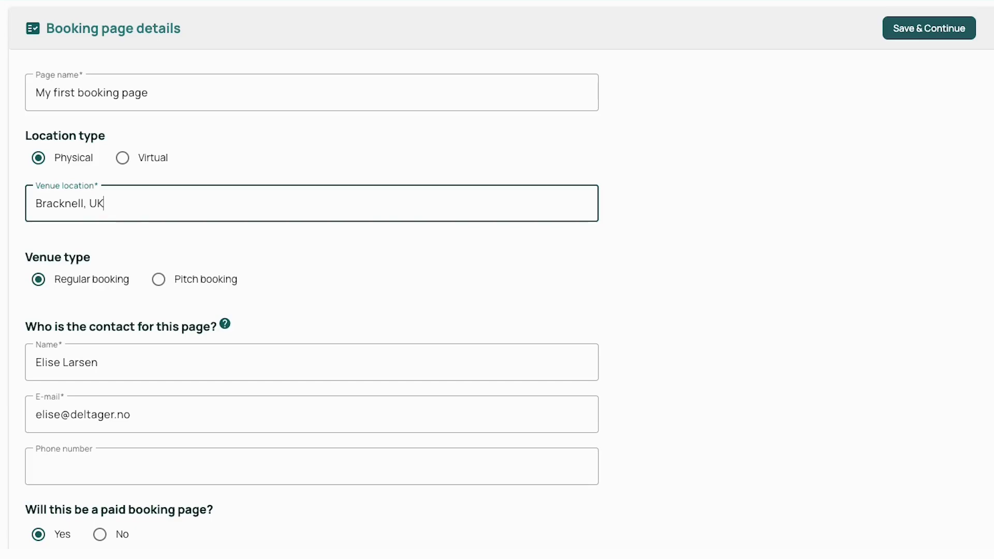
mouse_move(83, 285)
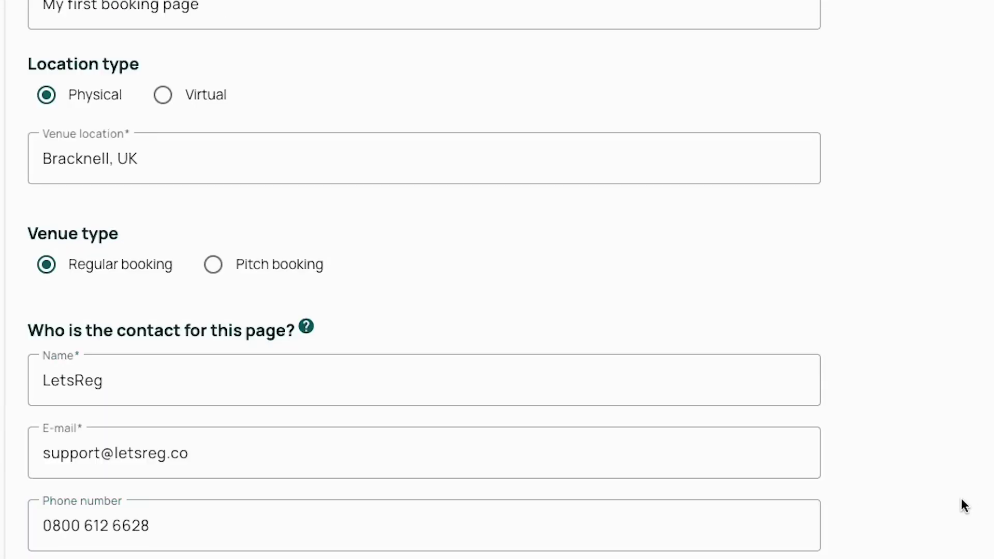
Upload the Logo pattern16.png image for the booking page
scroll(940, 506, "down", 3)
scroll(937, 499, "down", 6)
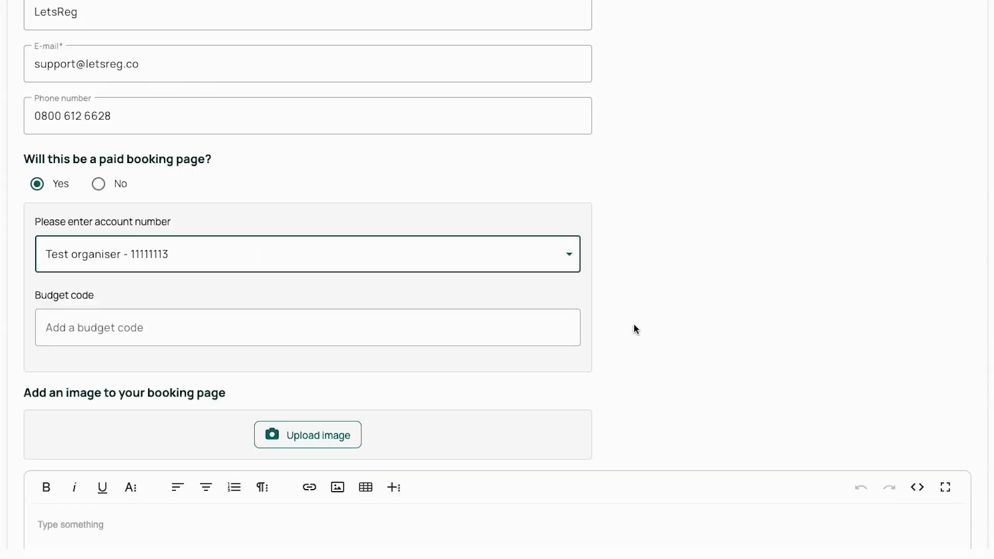
scroll(633, 329, "down", 3)
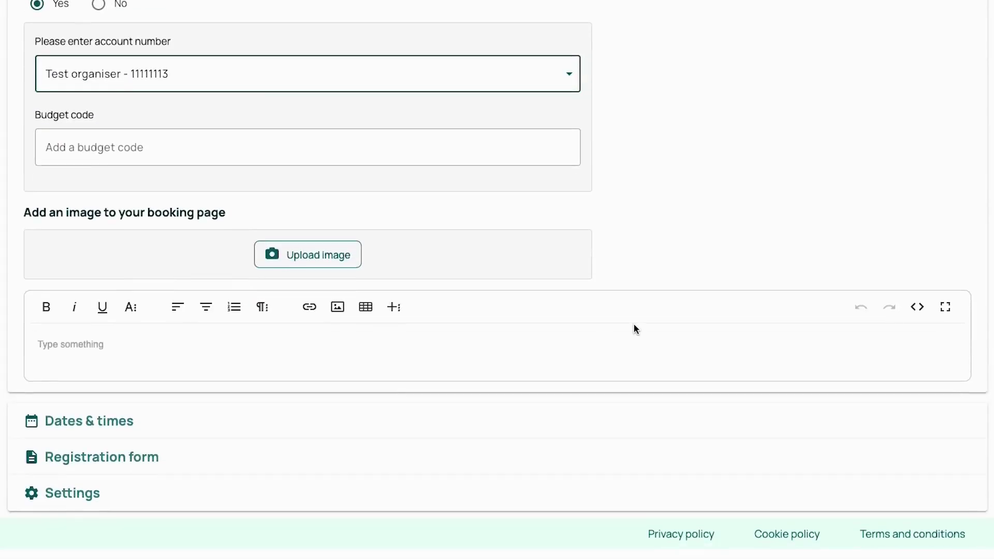
left_click(273, 253)
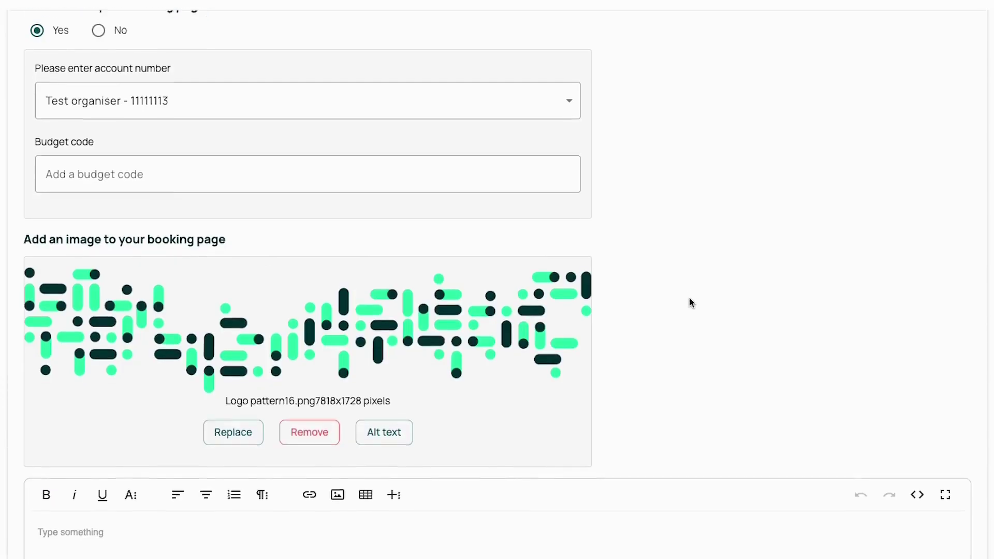
Write the description 'Here you can make your booking' and save the page details
scroll(691, 303, "down", 3)
type("Here you can make your booking :)")
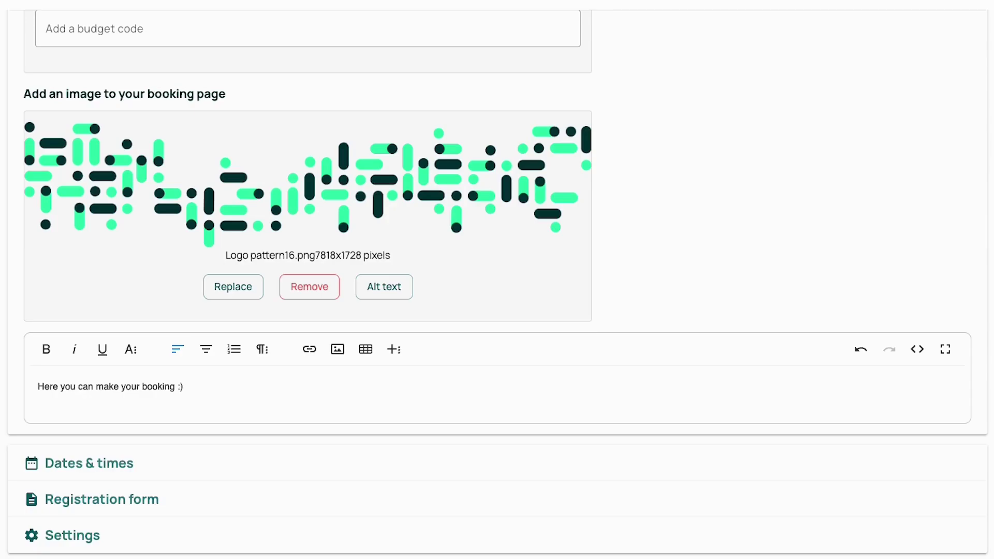
scroll(802, 194, "up", 15)
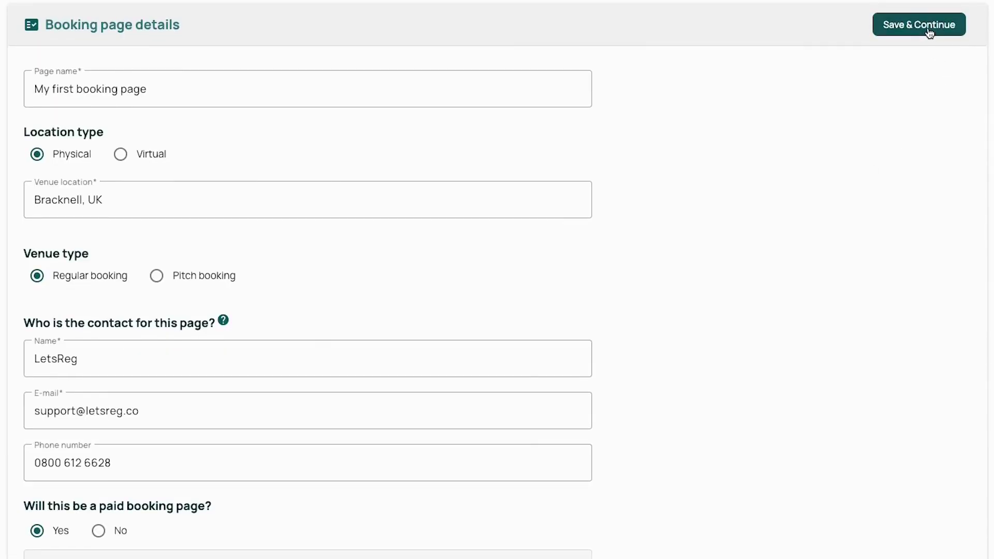
left_click(928, 25)
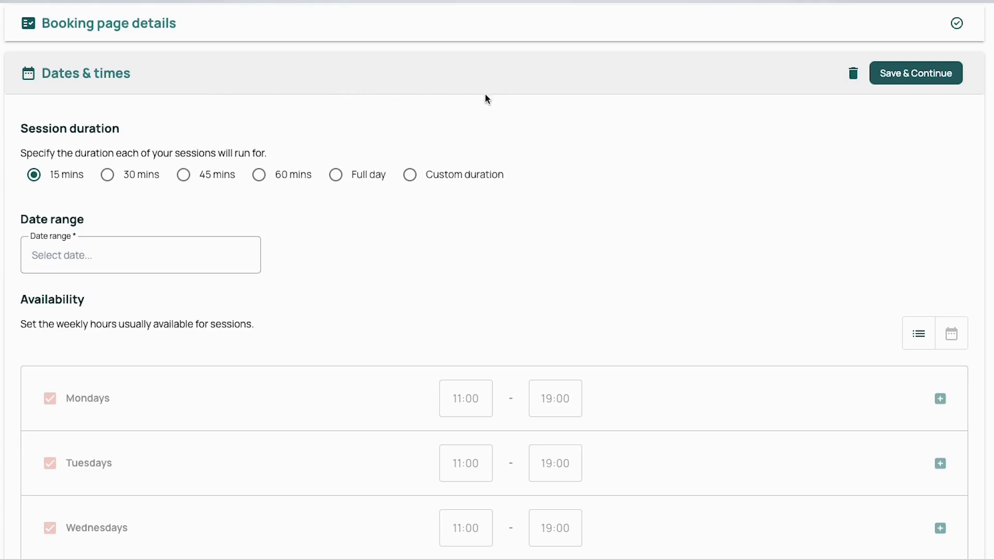
Make sessions 60 minutes long over the date range 17/06/2024 to 30/11/2024
left_click(260, 177)
left_click(186, 255)
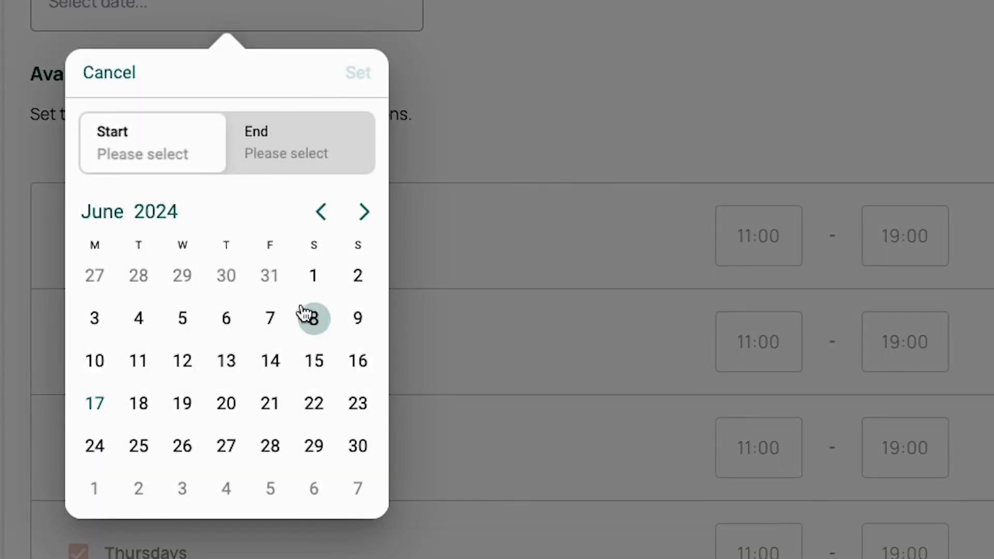
left_click(111, 401)
left_click(361, 210)
left_click(361, 210)
left_click(362, 210)
left_click(362, 210)
left_click(361, 210)
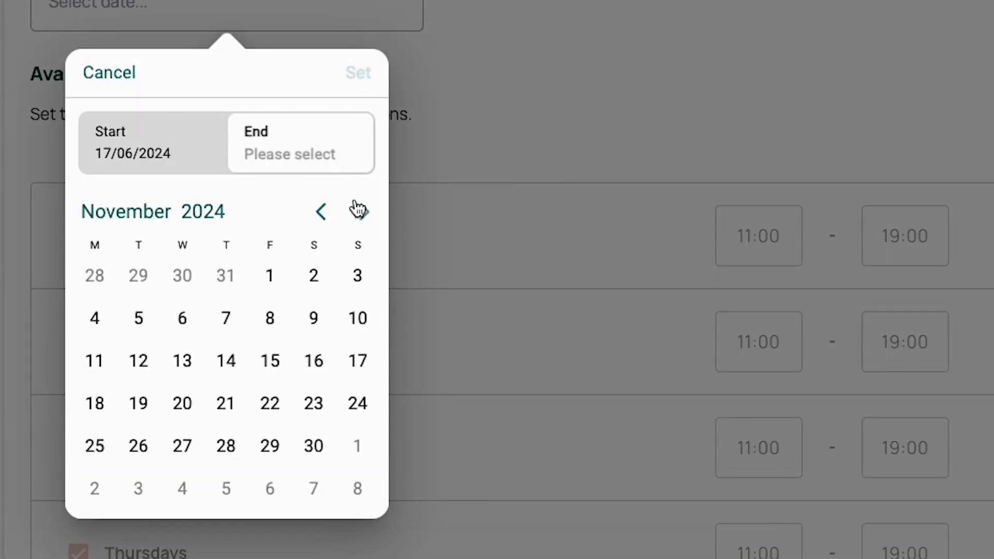
left_click(315, 446)
left_click(358, 72)
Make Saturdays and Sundays unavailable, keeping weekdays 10:00–15:00, and save the dates and times
scroll(399, 310, "down", 1)
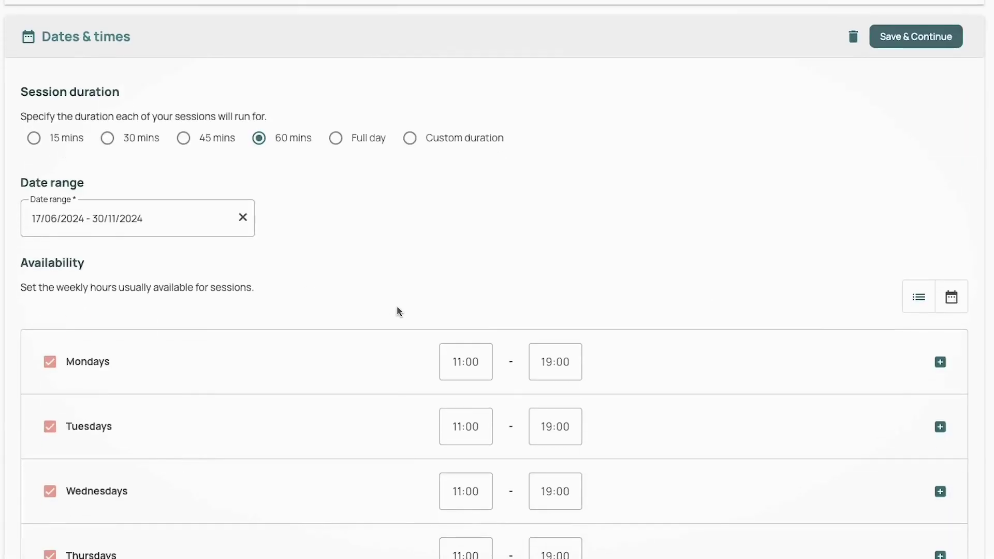
scroll(398, 312, "down", 2)
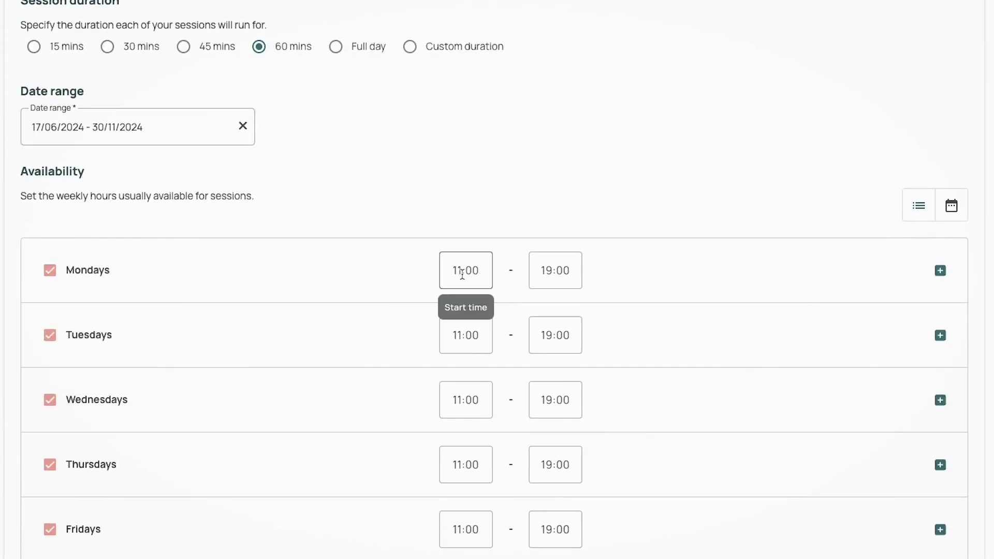
scroll(462, 272, "down", 1)
scroll(463, 274, "down", 3)
left_click(50, 438)
left_click(54, 499)
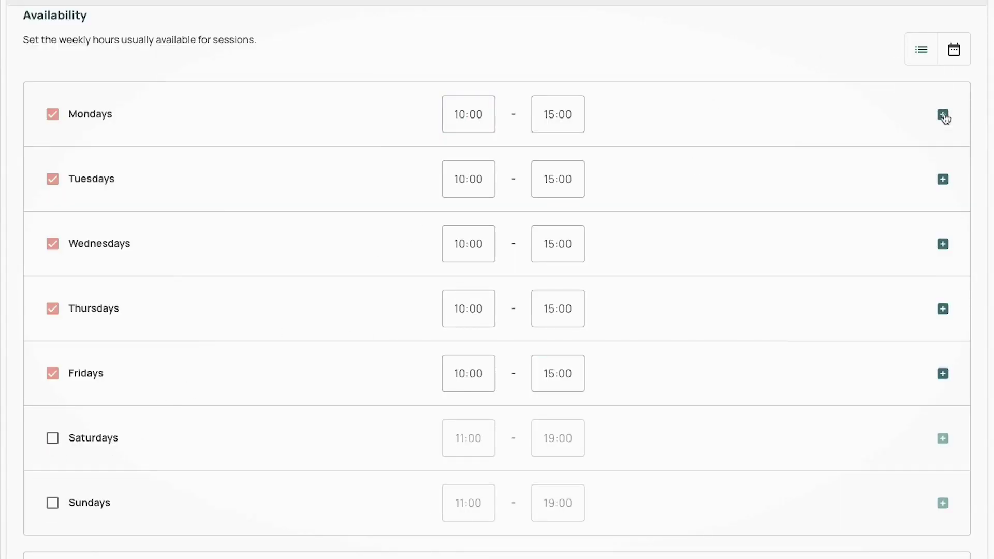
scroll(862, 107, "up", 5)
left_click(891, 66)
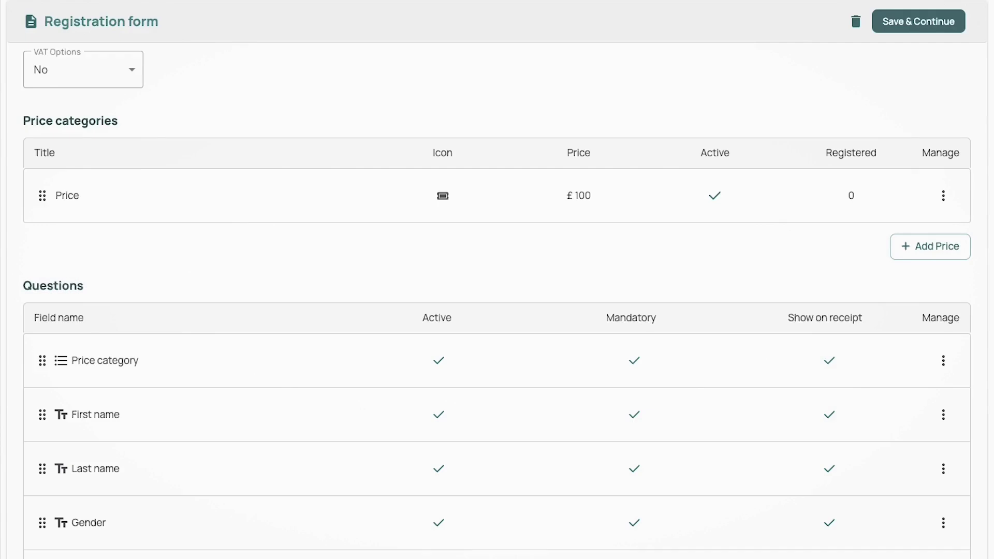
Keep VAT set to No and open the Price category for editing
left_click(134, 73)
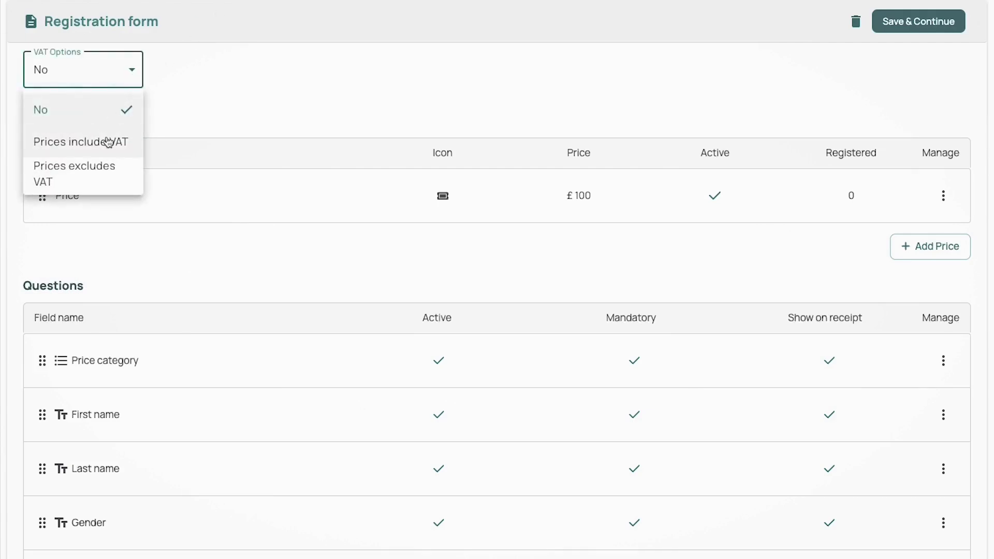
left_click(426, 55)
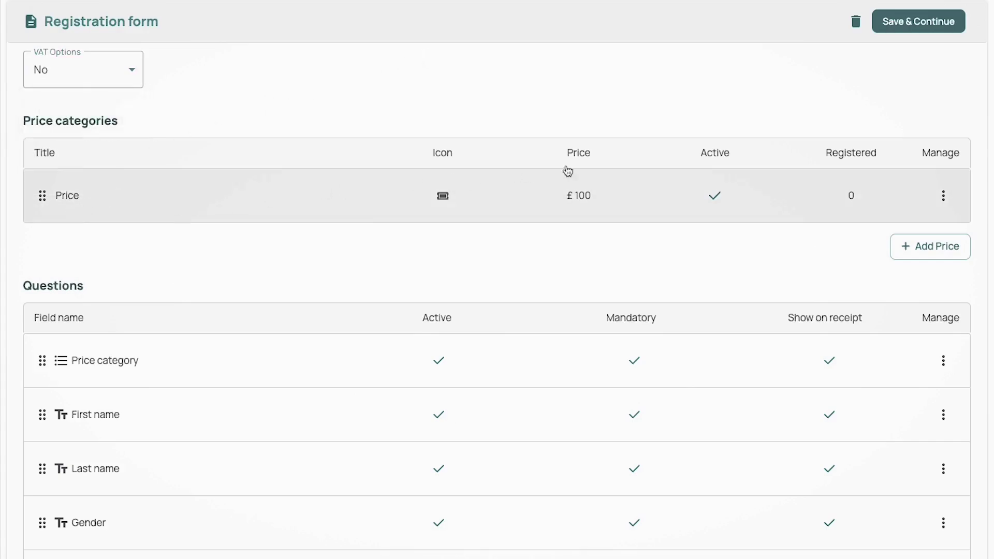
left_click(943, 195)
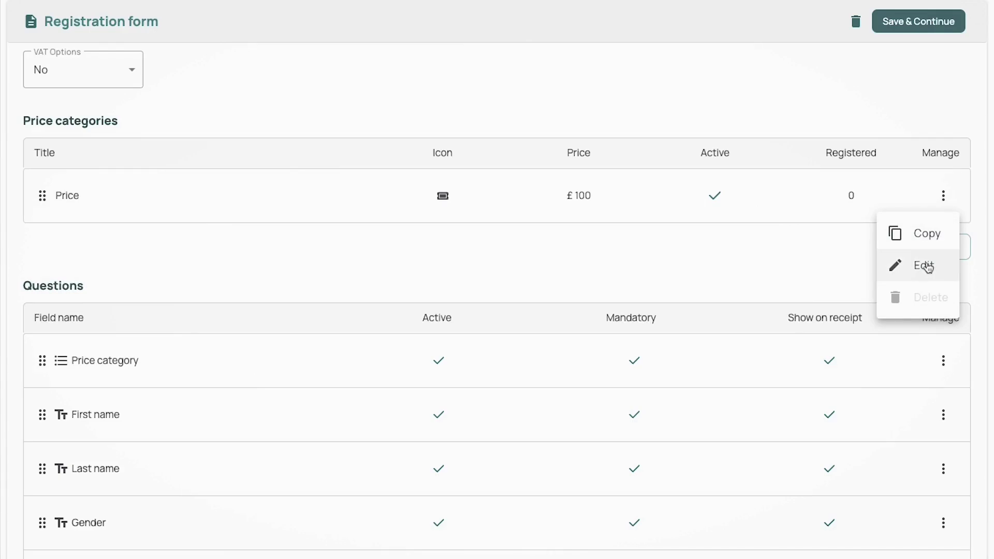
left_click(926, 266)
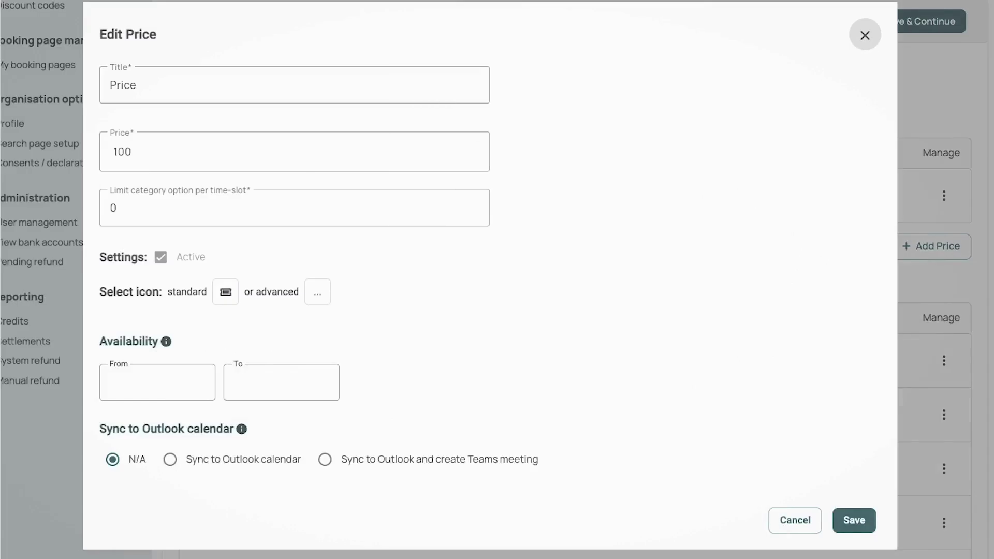
Retitle the category 'Start-up meeting' and set its price to 90
key("Tab")
type("Start-up meeting")
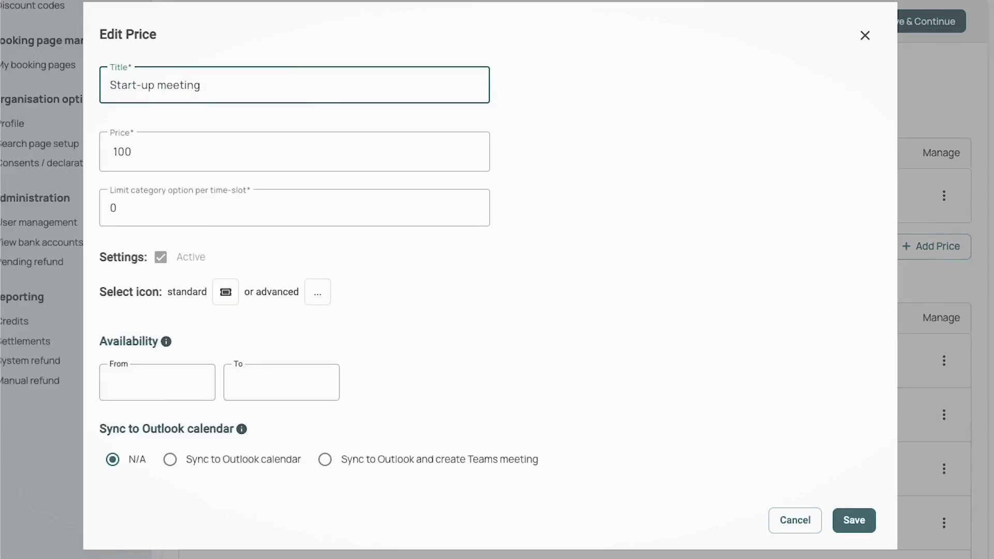
key("Tab")
type("90")
left_click(391, 238)
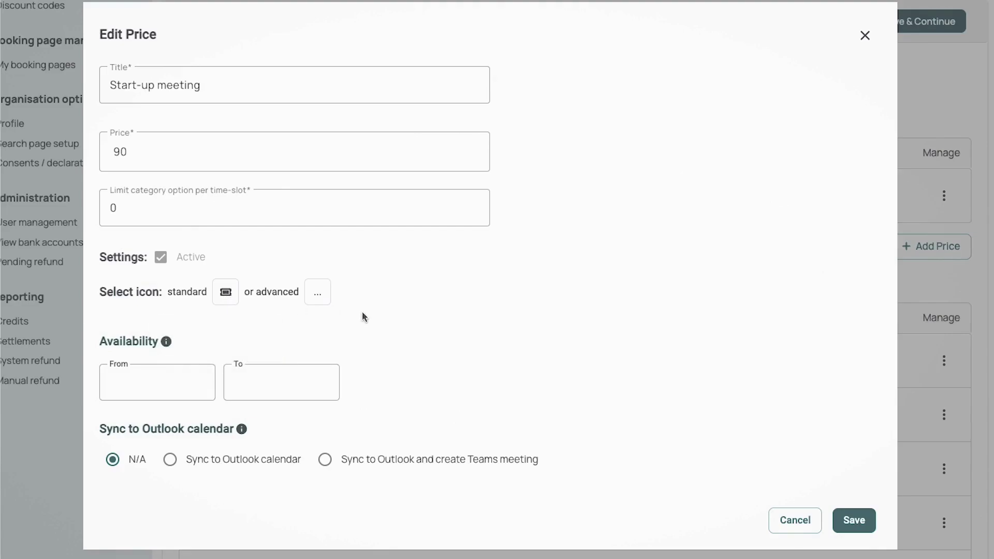
Sync the category's bookings to Outlook calendar using the sync e-mail address, then save
left_click(171, 461)
scroll(518, 420, "down", 2)
left_click(300, 443)
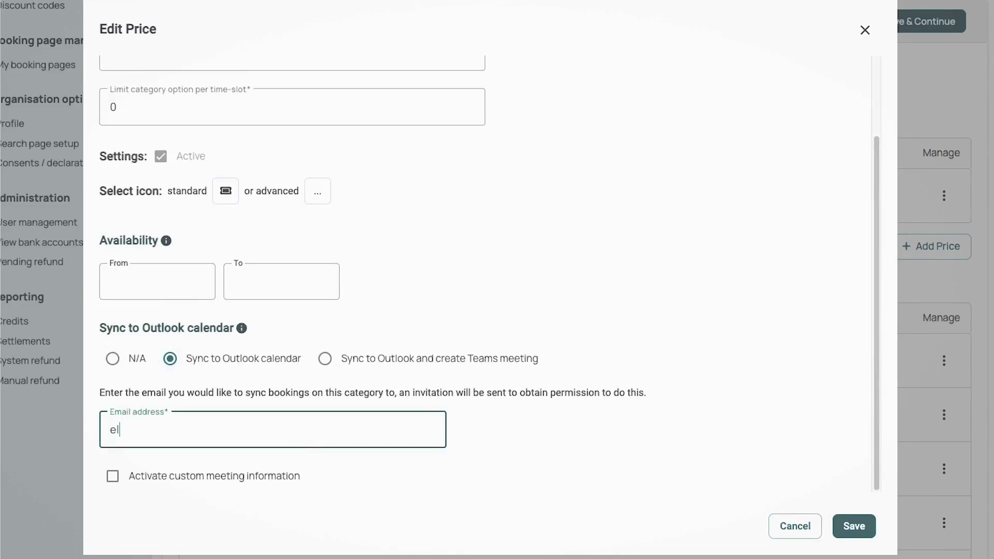
key("Tab")
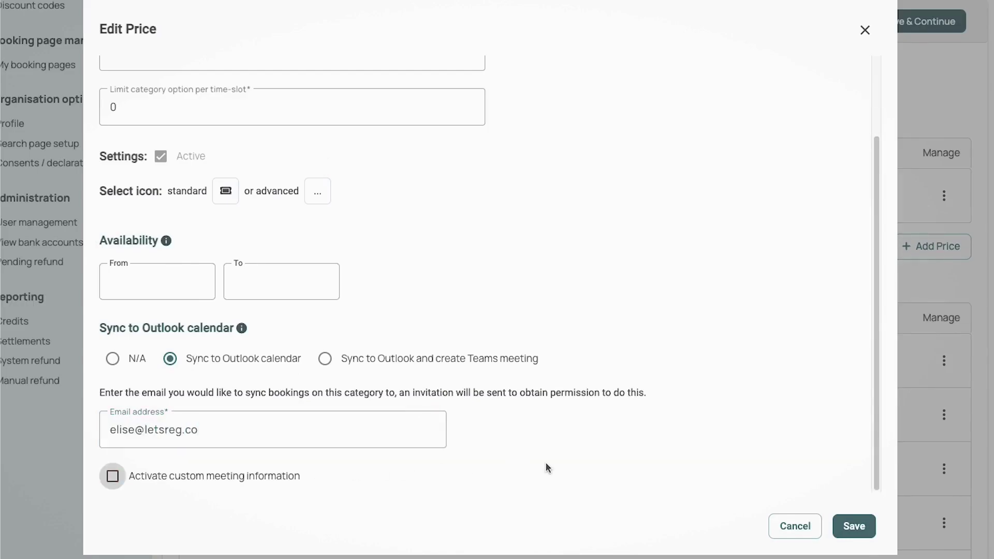
left_click(545, 465)
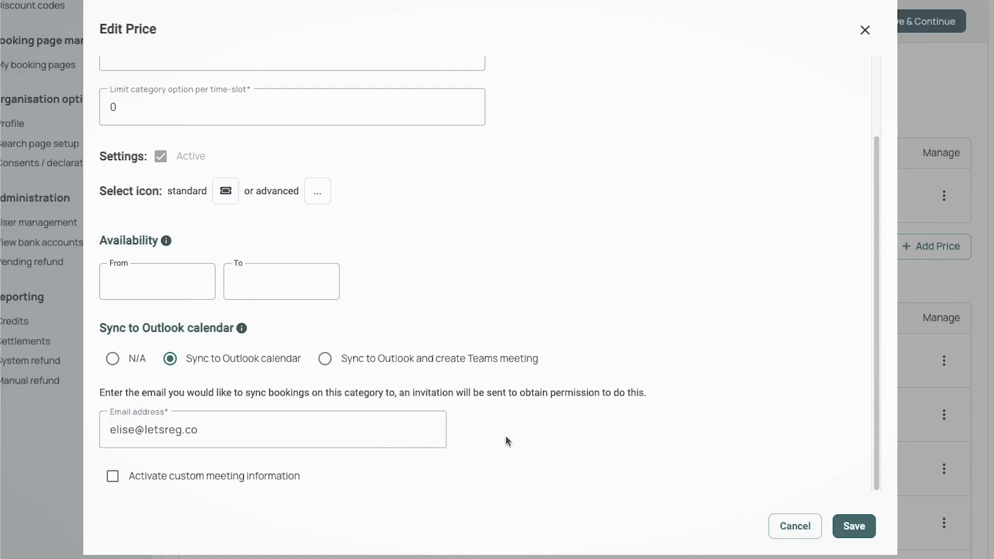
left_click(855, 526)
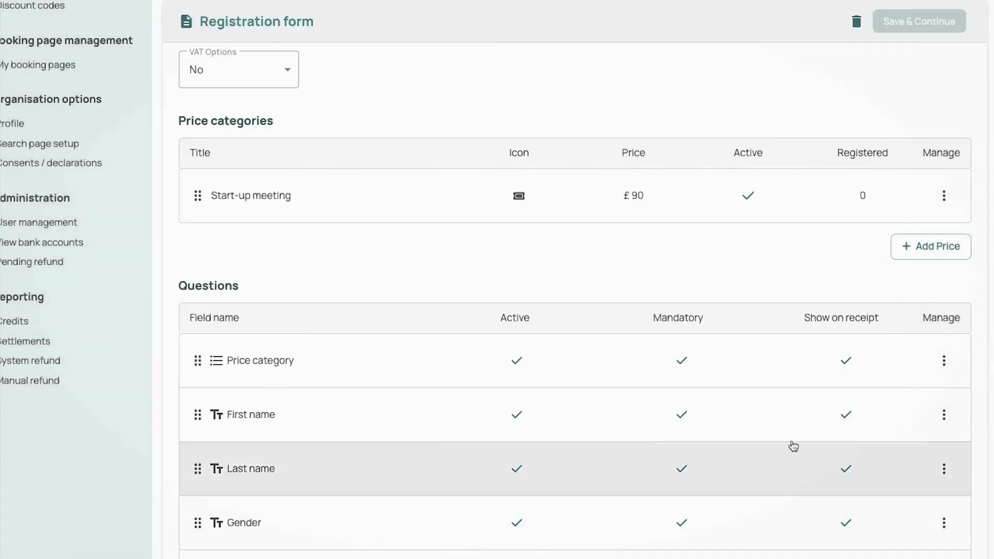
scroll(881, 311, "down", 5)
scroll(984, 204, "down", 3)
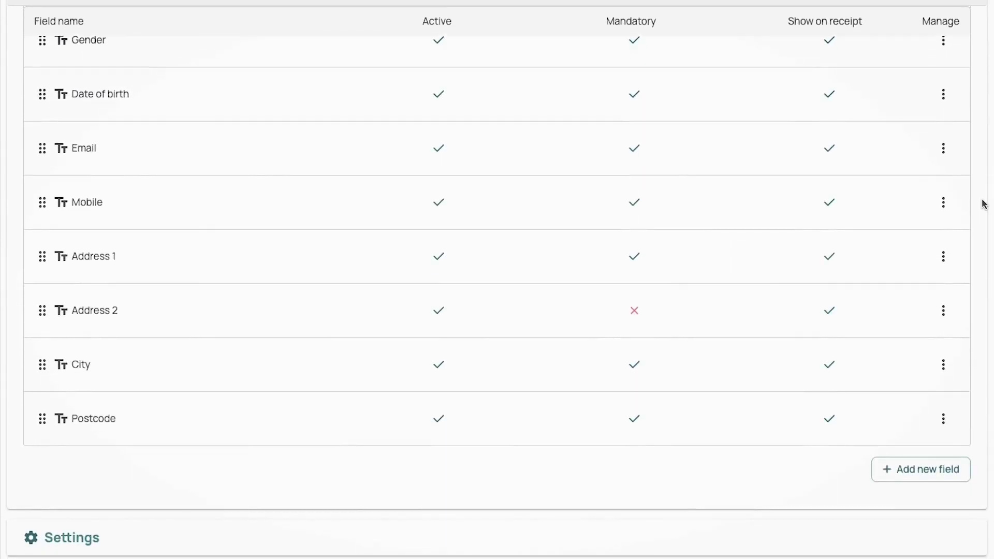
Edit the Price category question and rename it 'Select your booking'
scroll(983, 202, "up", 4)
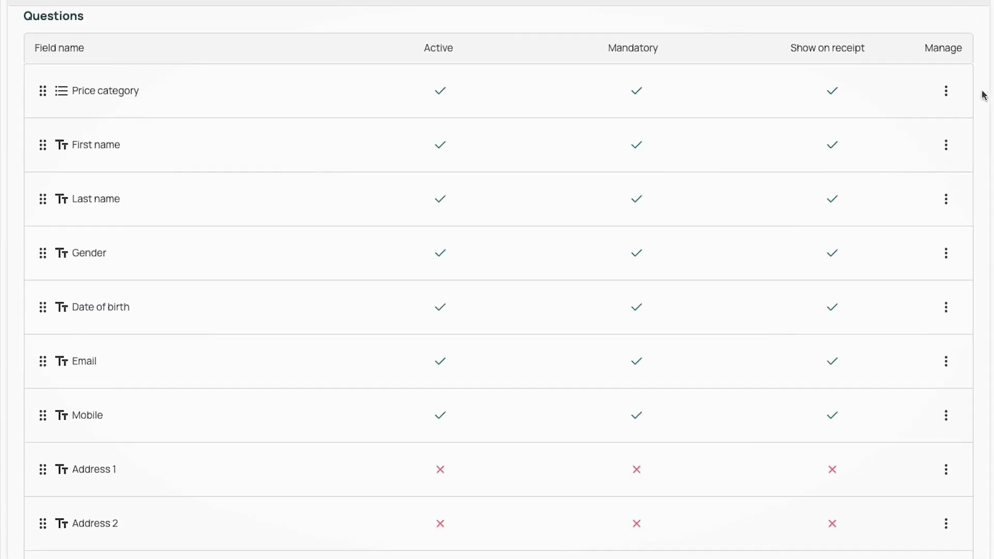
left_click(946, 91)
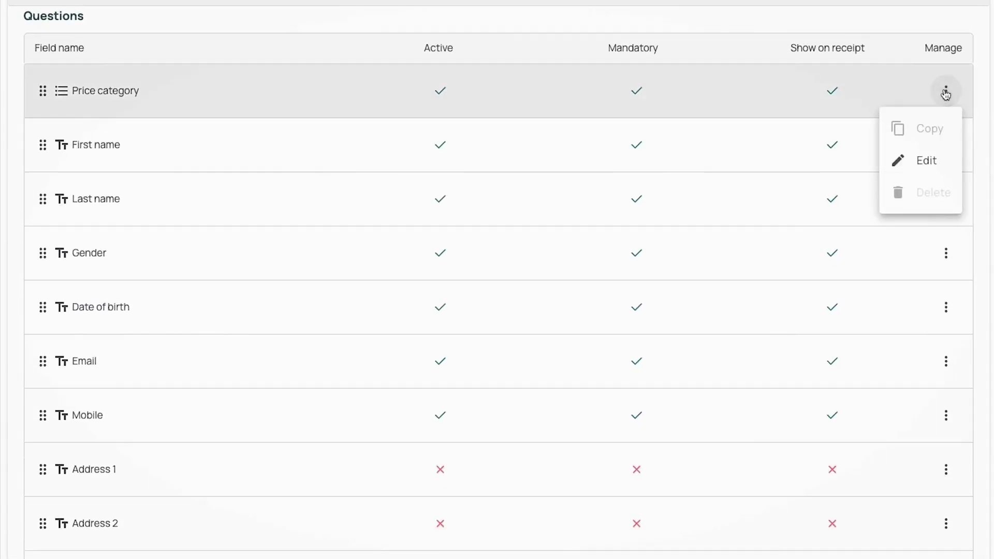
left_click(925, 160)
triple_click(207, 180)
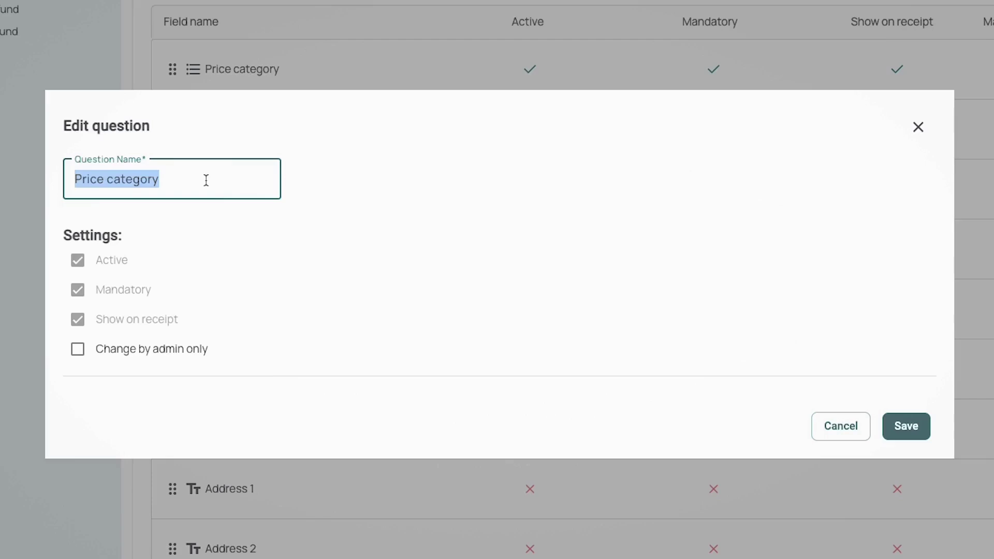
type("Selec")
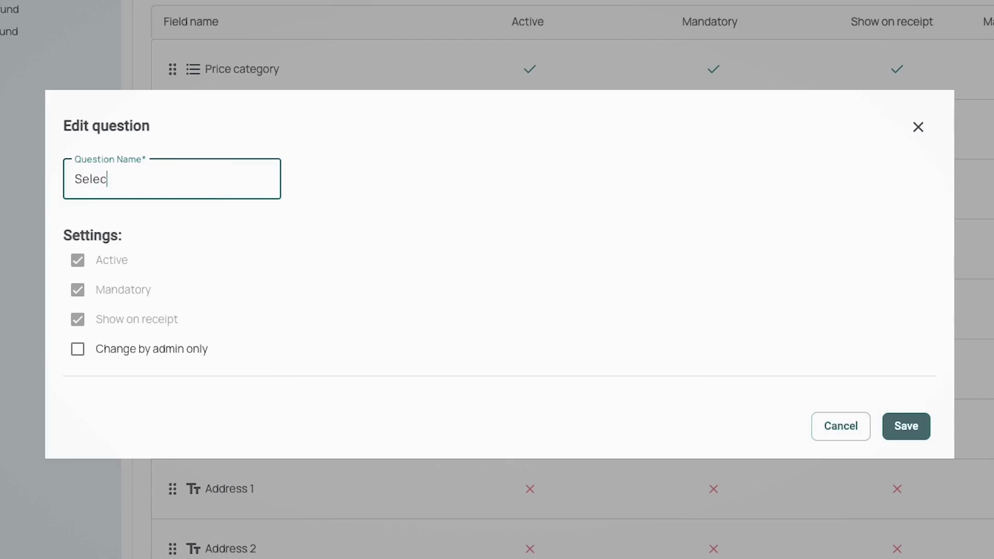
type("t your booking")
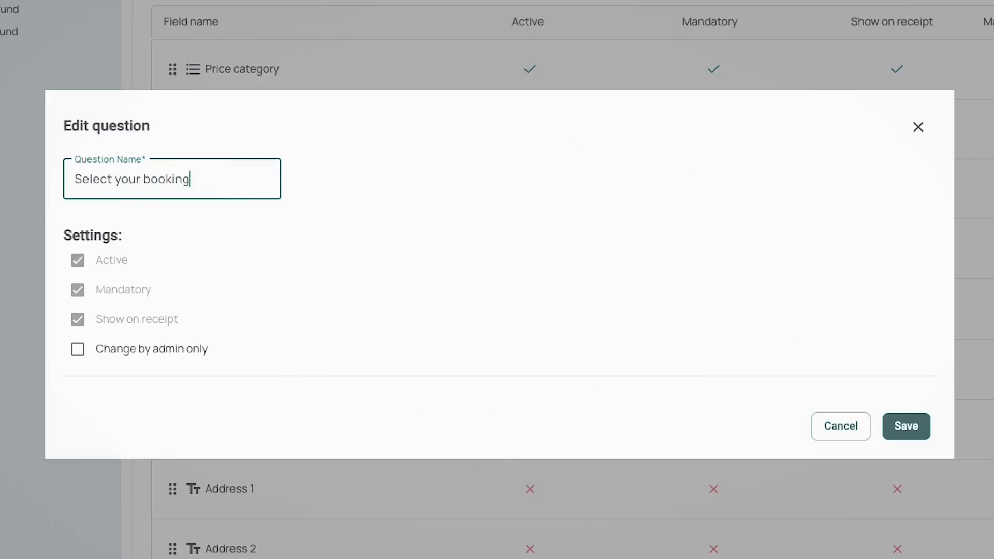
left_click(887, 425)
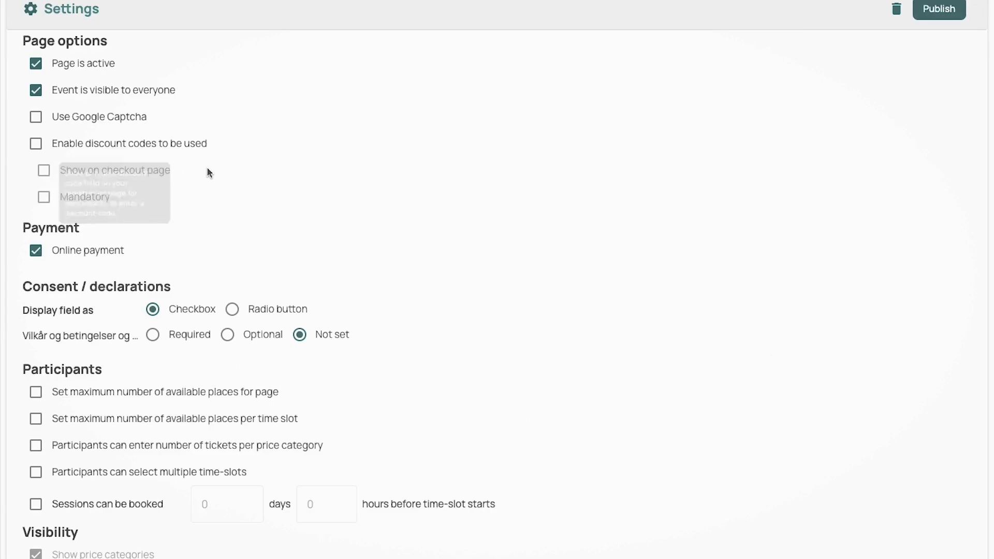
Try a per-time-slot place limit in Settings, then leave it switched off
scroll(236, 232, "down", 3)
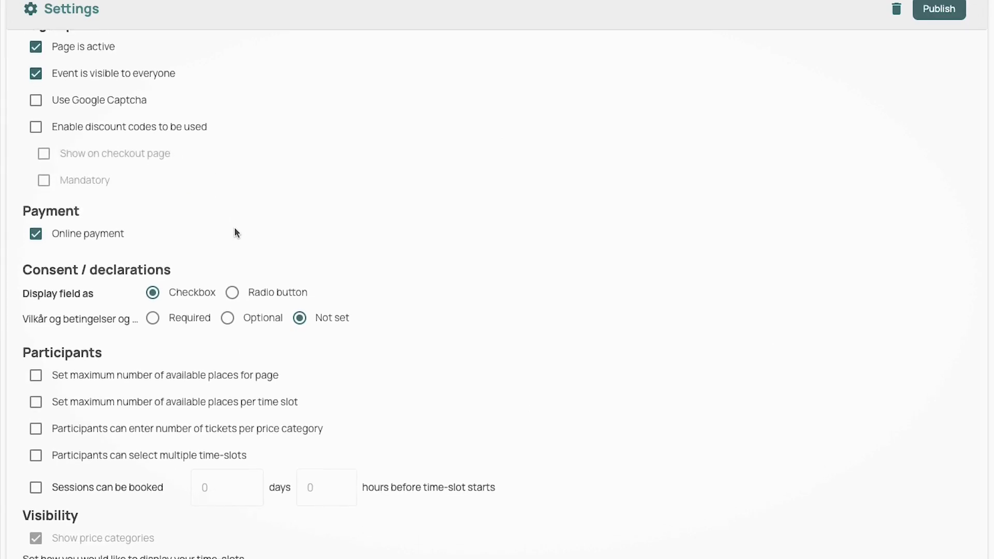
scroll(236, 233, "down", 1)
scroll(235, 233, "down", 2)
scroll(235, 229, "down", 2)
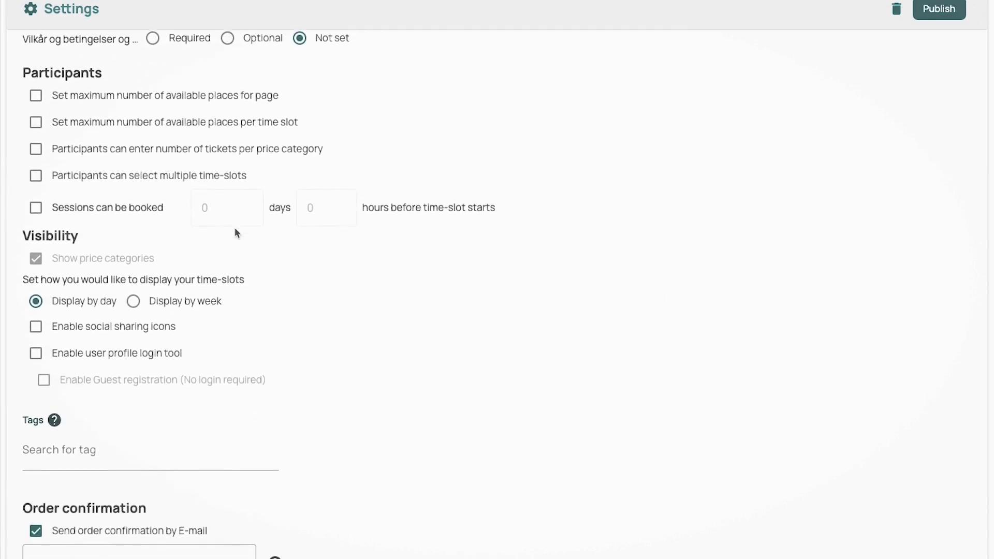
scroll(235, 228, "up", 1)
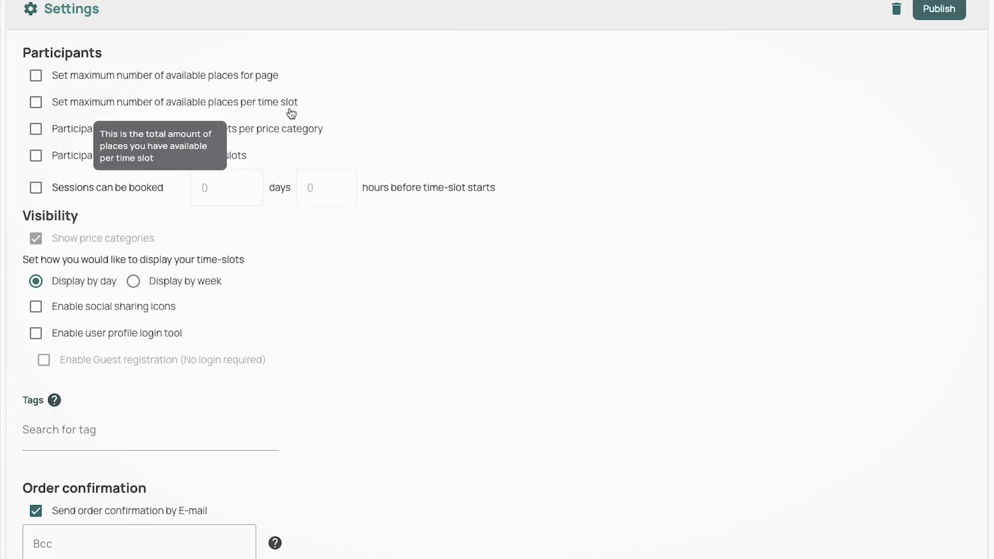
left_click(256, 107)
left_click(239, 126)
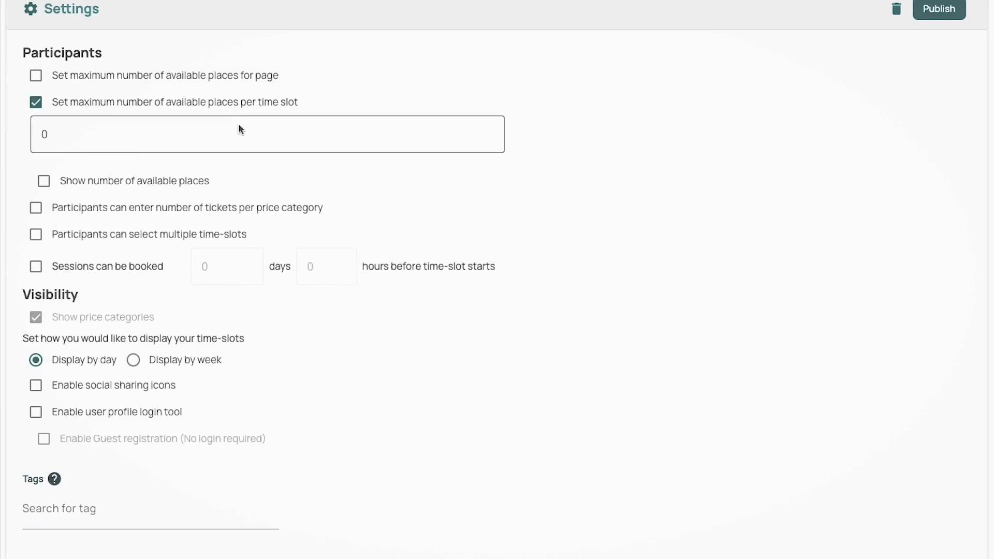
left_click(248, 112)
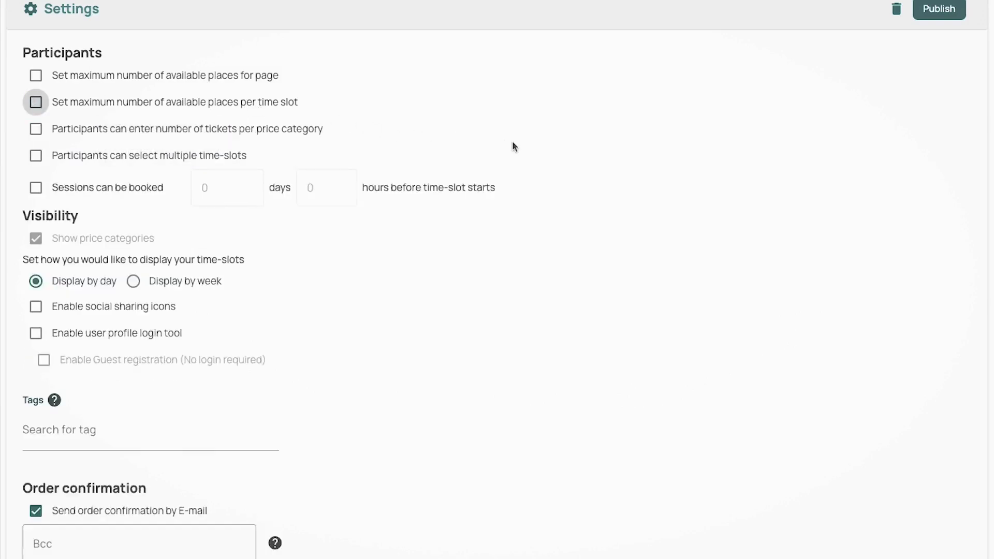
Enable the booking cutoff with the days value set to 1
left_click(40, 191)
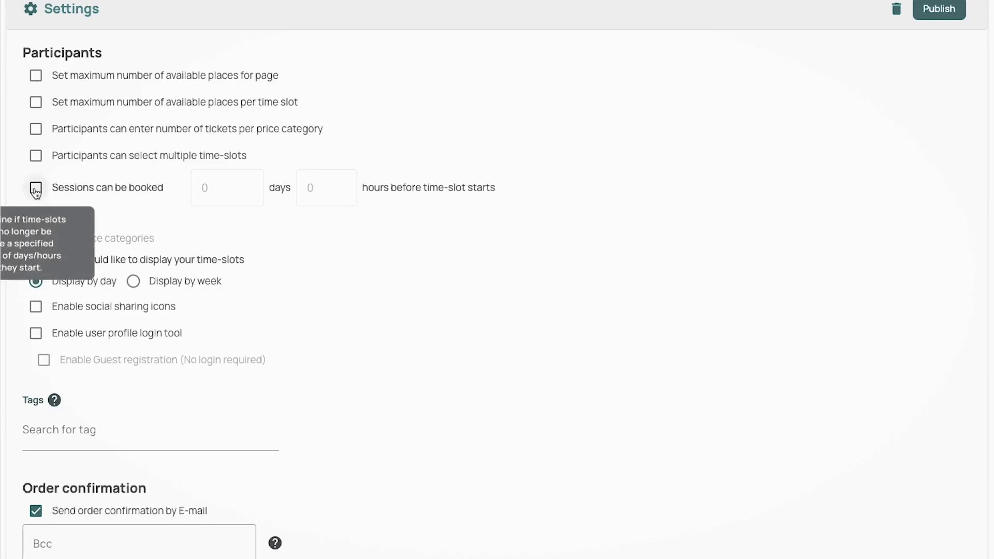
left_click(230, 193)
key("BackSpace")
type("1")
left_click(462, 217)
scroll(371, 301, "down", 2)
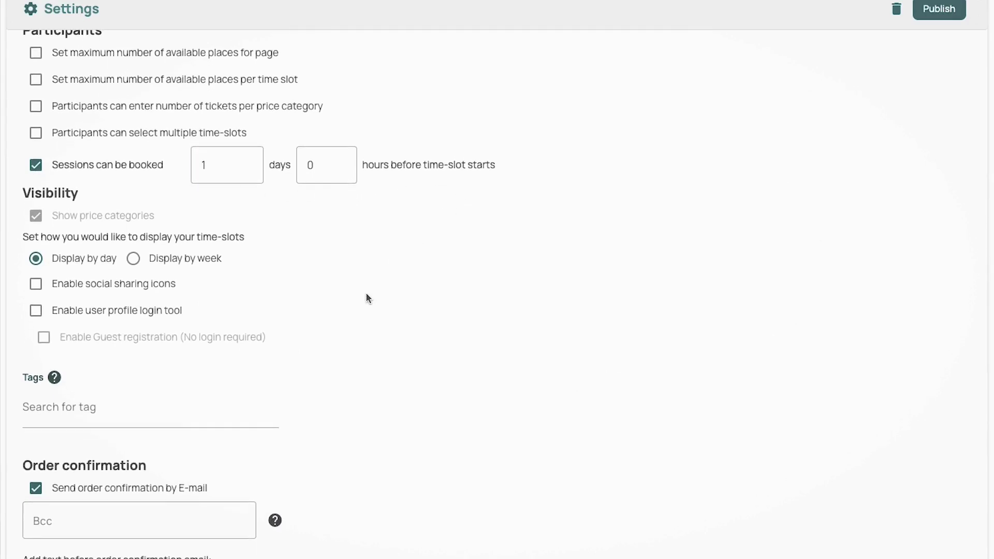
Add 'Thank you for booking a session with me :)' and 'Please see your order summary below' as the confirmation email intro
scroll(366, 299, "down", 6)
left_click(366, 296)
type("Thank y")
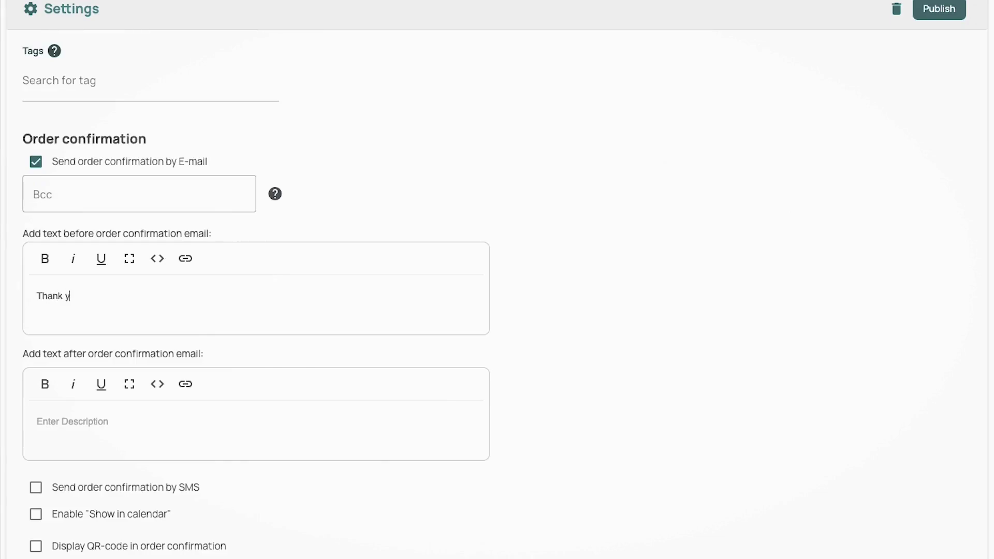
type("ou for booking a session with me :)")
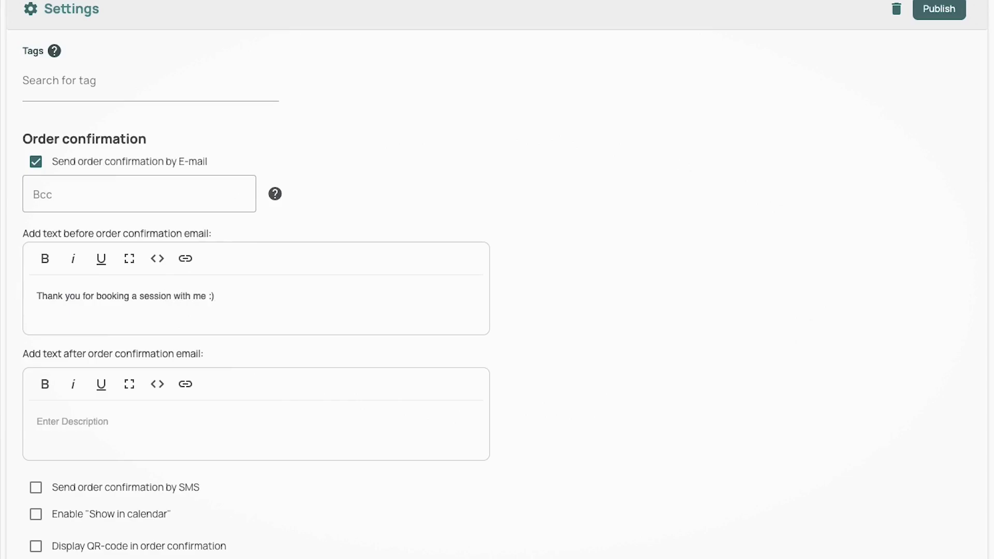
key("Return")
key("Return")
type("Please see your order summary below")
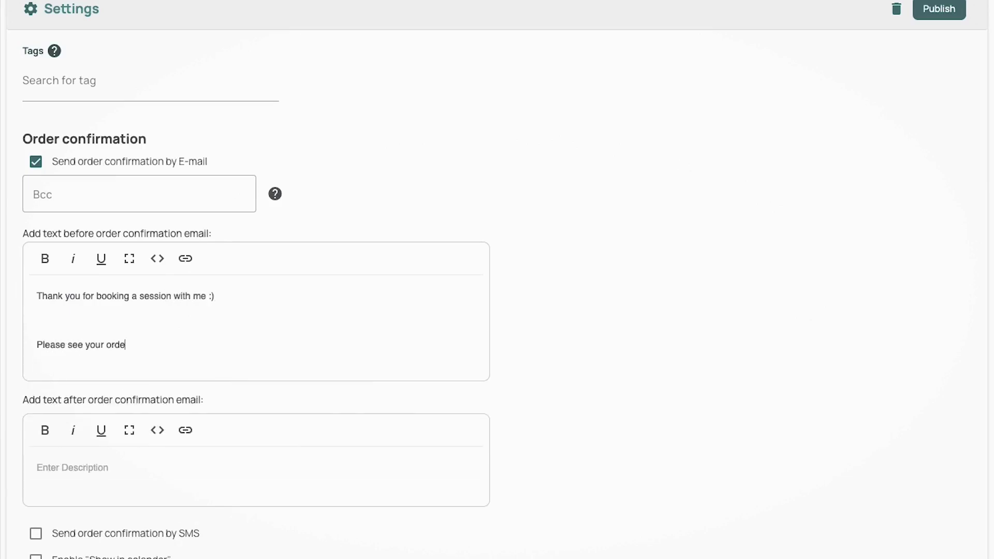
Enable Show in calendar for the confirmation email
scroll(513, 297, "down", 1)
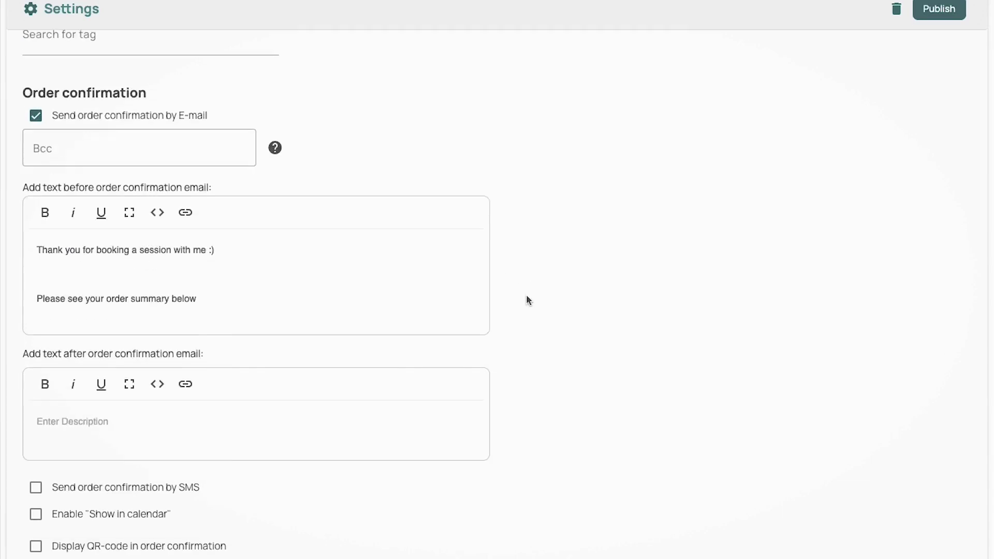
left_click(35, 514)
scroll(621, 468, "down", 1)
scroll(627, 466, "down", 2)
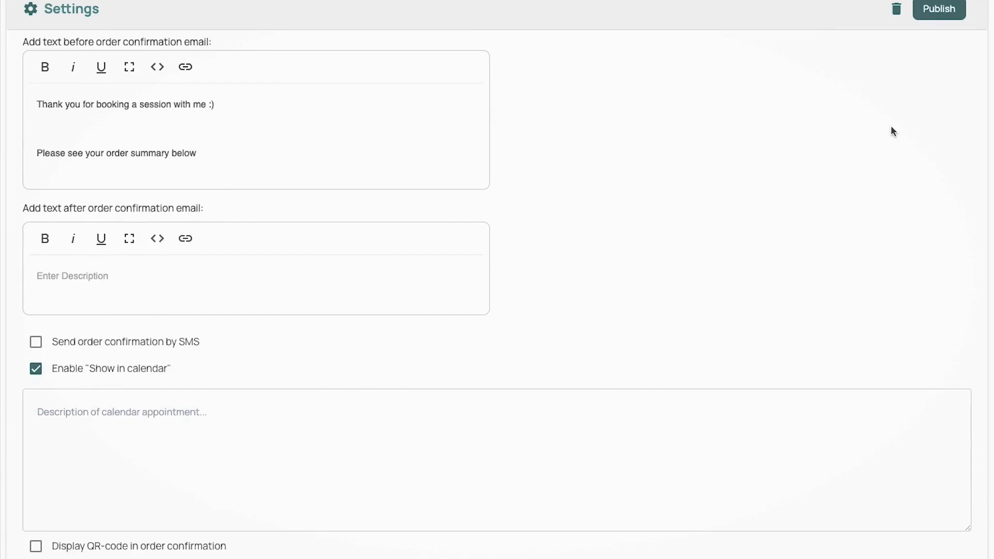
scroll(878, 124, "up", 12)
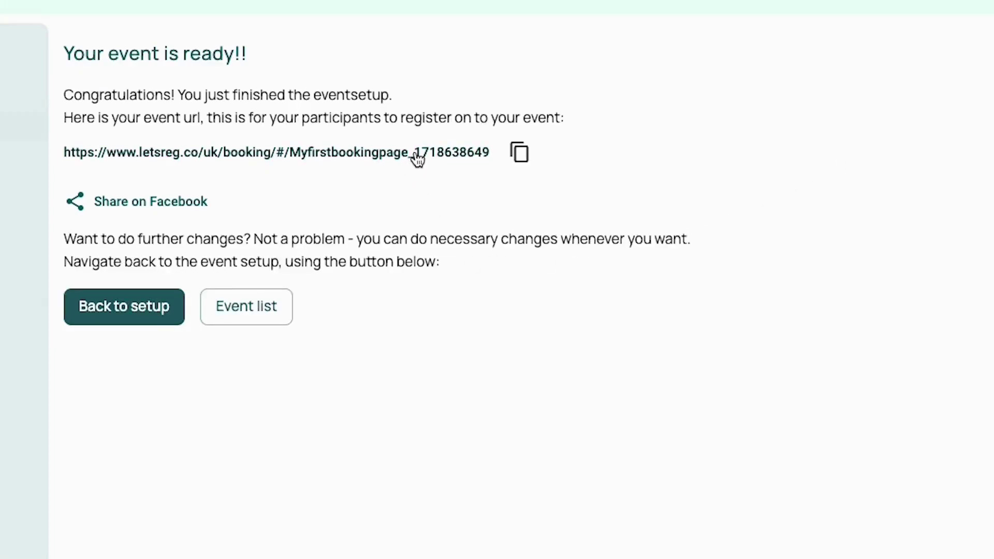
Open the live booking page from its URL and scroll through its booking form
left_click(417, 159)
scroll(989, 245, "down", 8)
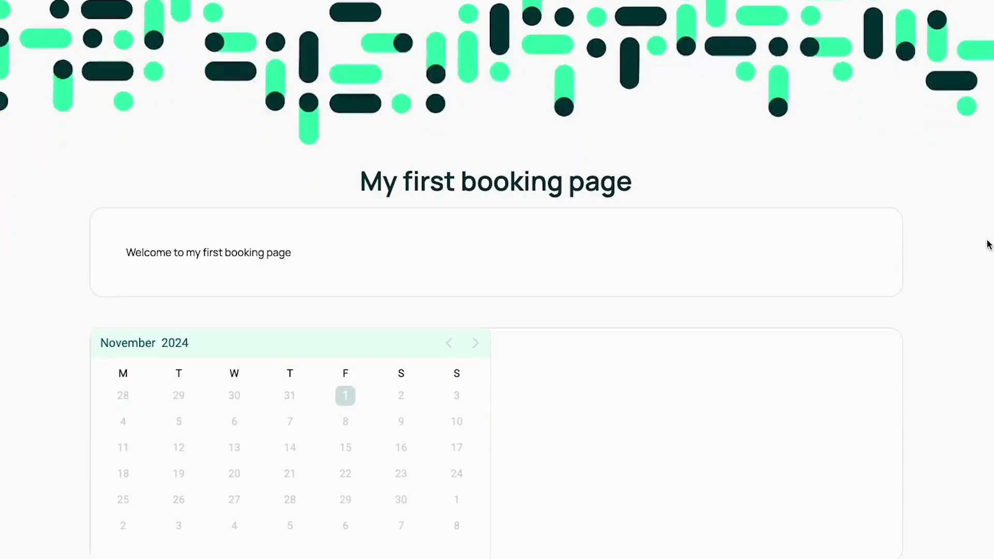
scroll(989, 244, "down", 4)
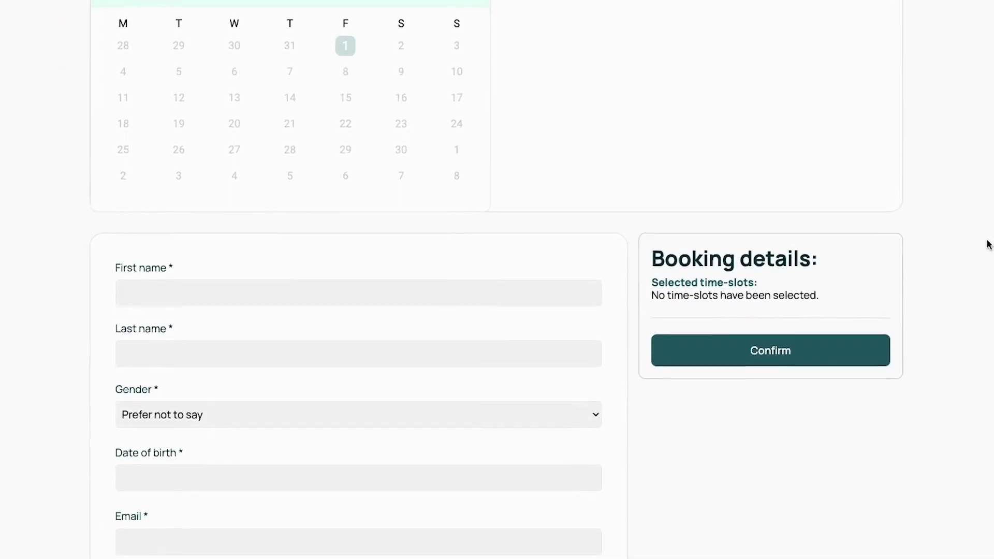
scroll(989, 244, "down", 1)
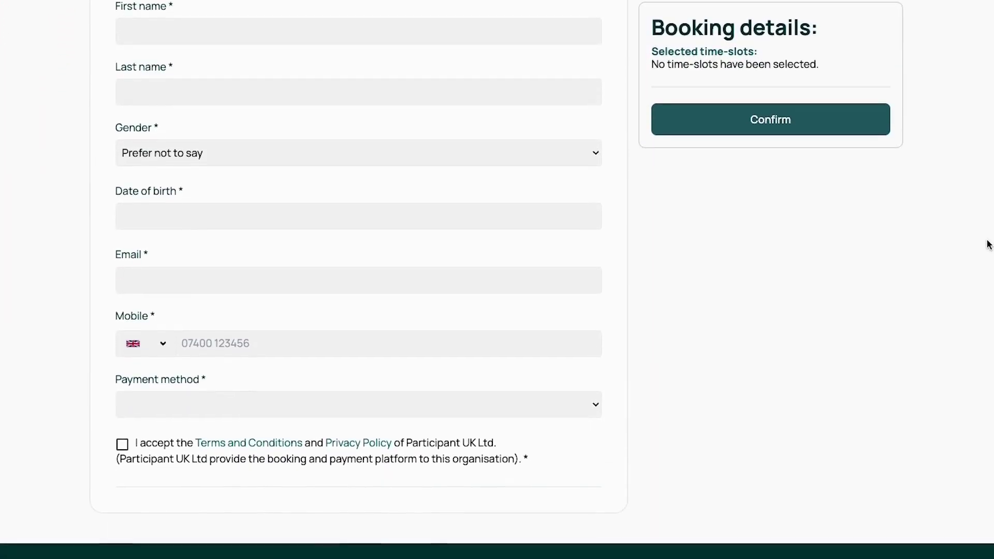
scroll(989, 245, "up", 1)
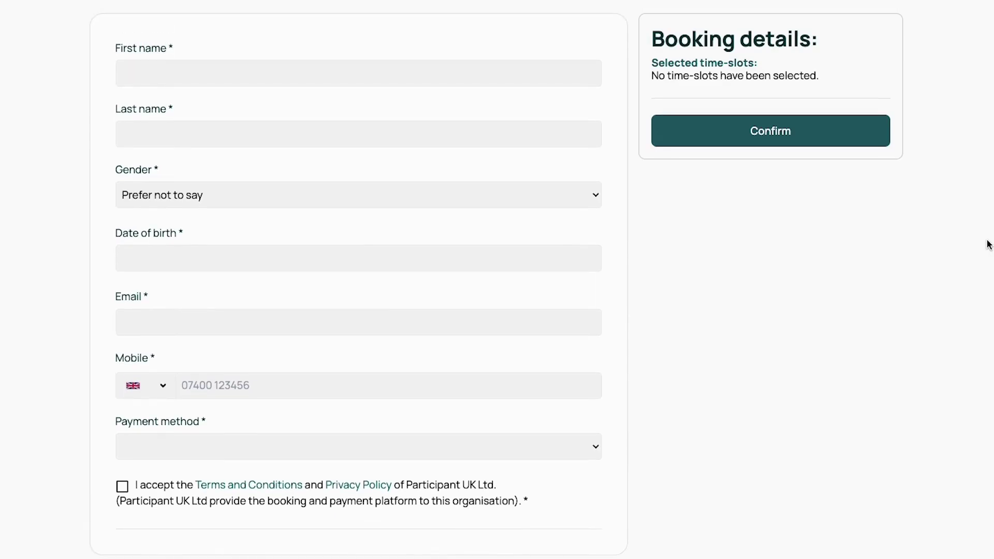